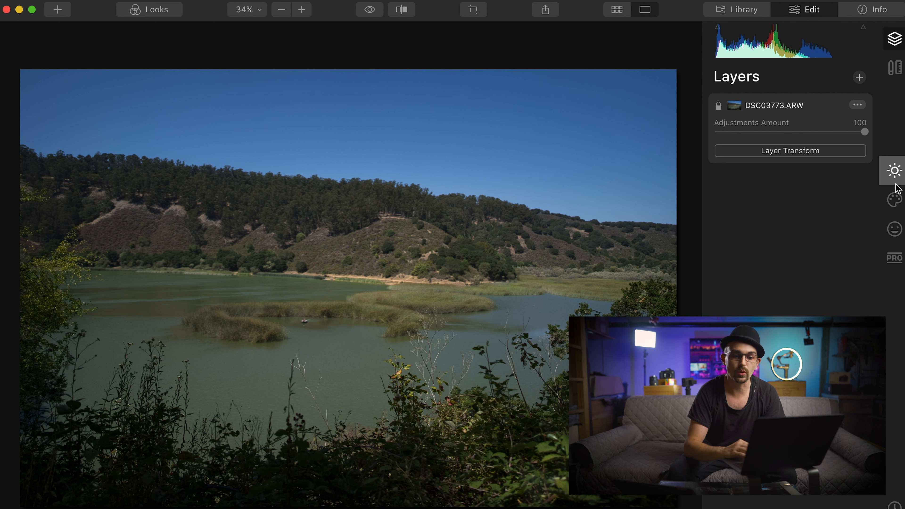
Add the Mountains 1 object behind the hills with AI Augmented Sky
left_click(896, 199)
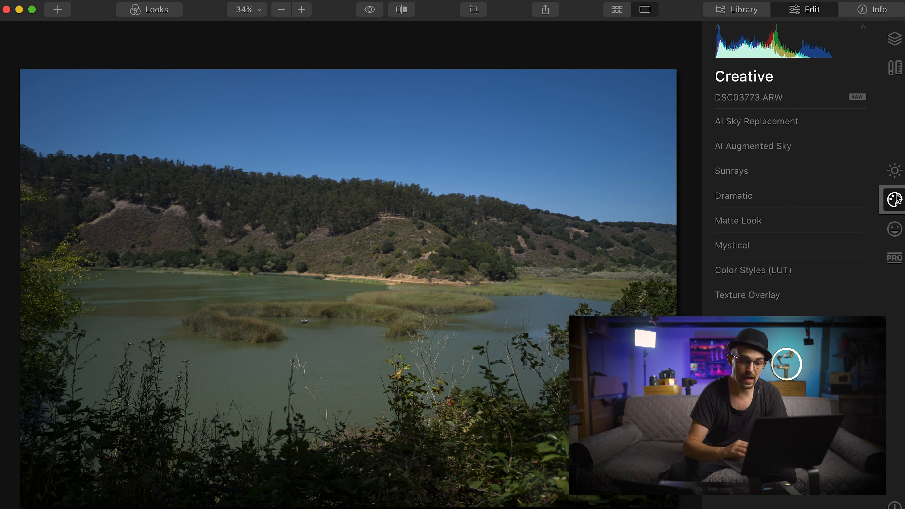
left_click(746, 148)
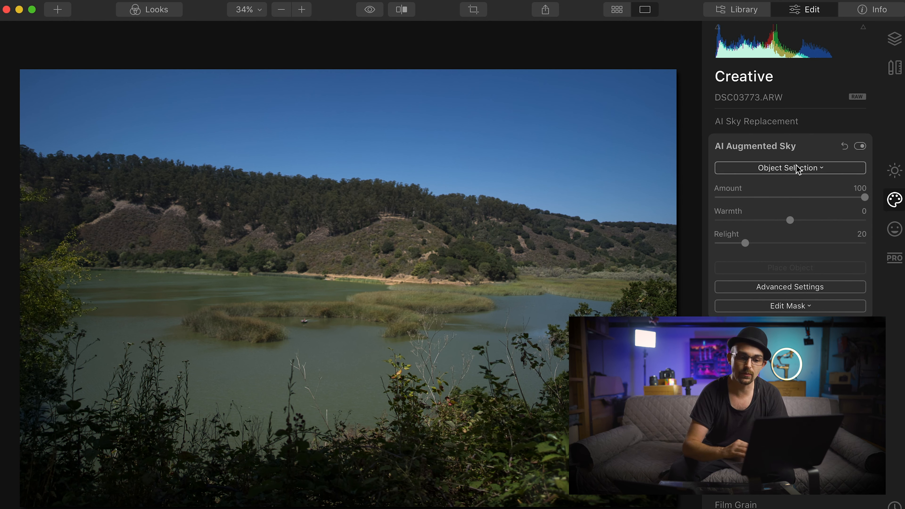
left_click(797, 170)
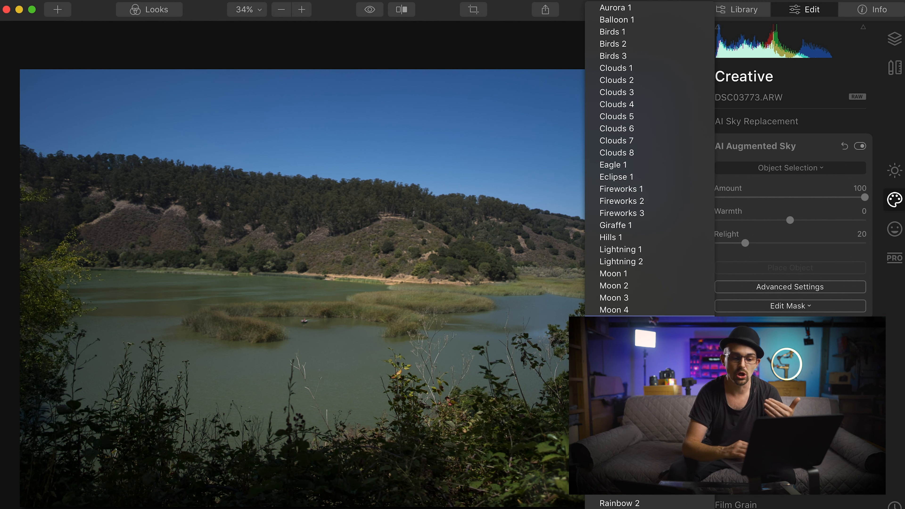
left_click(650, 322)
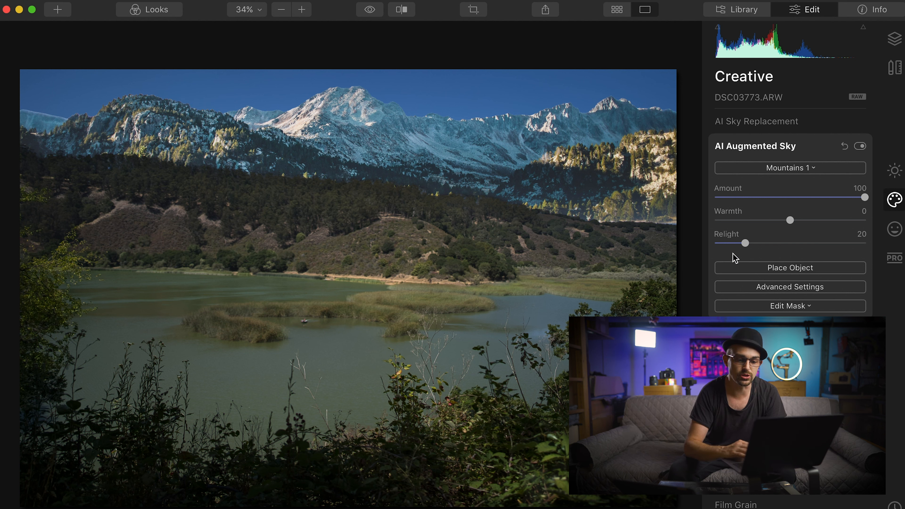
Replace the sky above the mountains with Dramatic Sky 1 using AI Sky Replacement
left_click(755, 123)
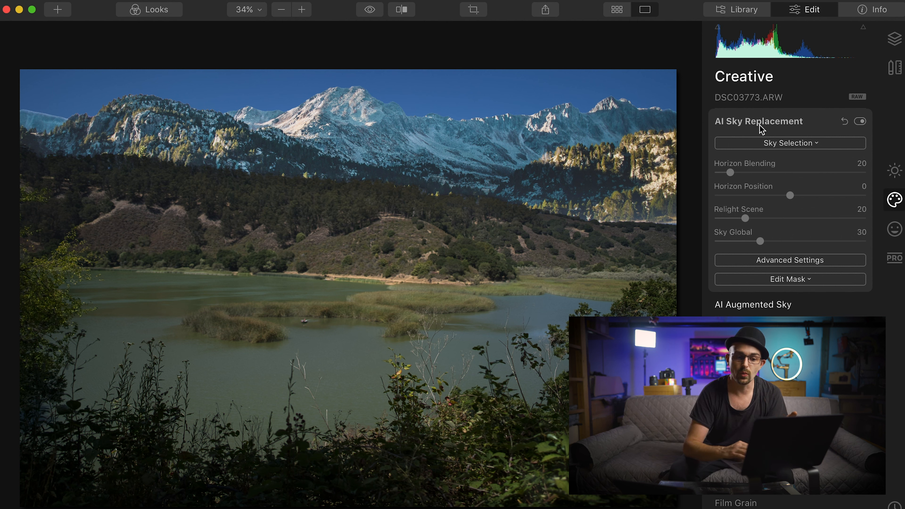
left_click(772, 146)
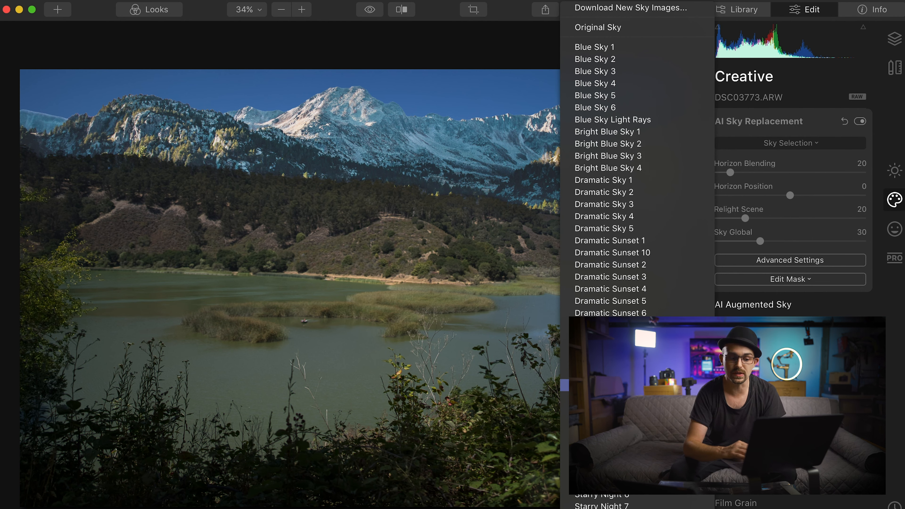
scroll(637, 255, "down", 5)
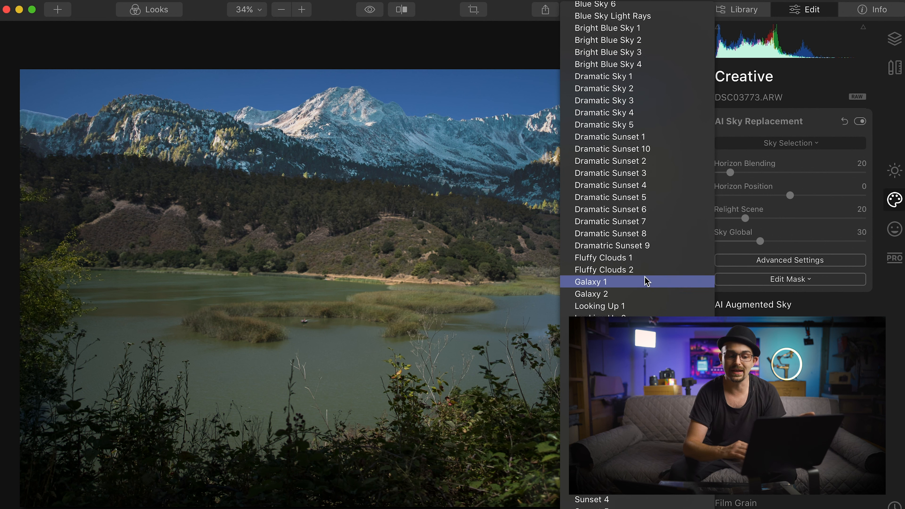
scroll(647, 282, "up", 4)
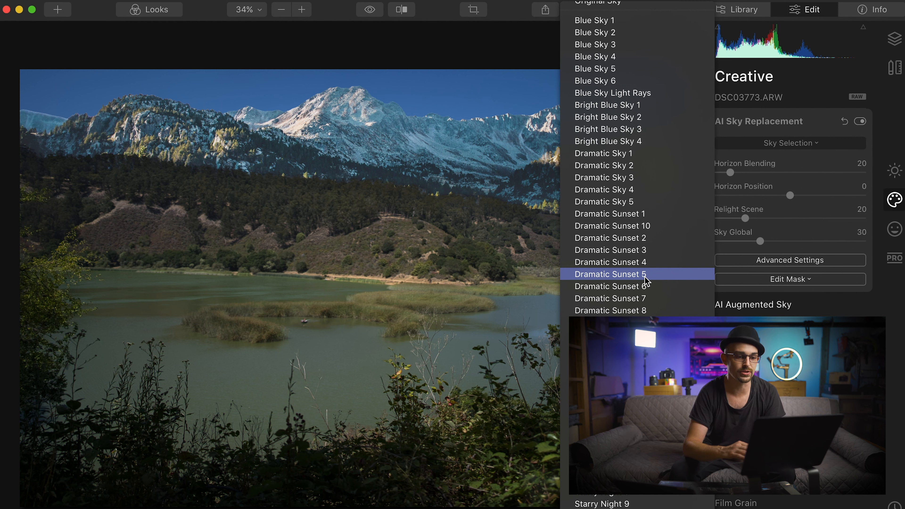
scroll(647, 282, "up", 3)
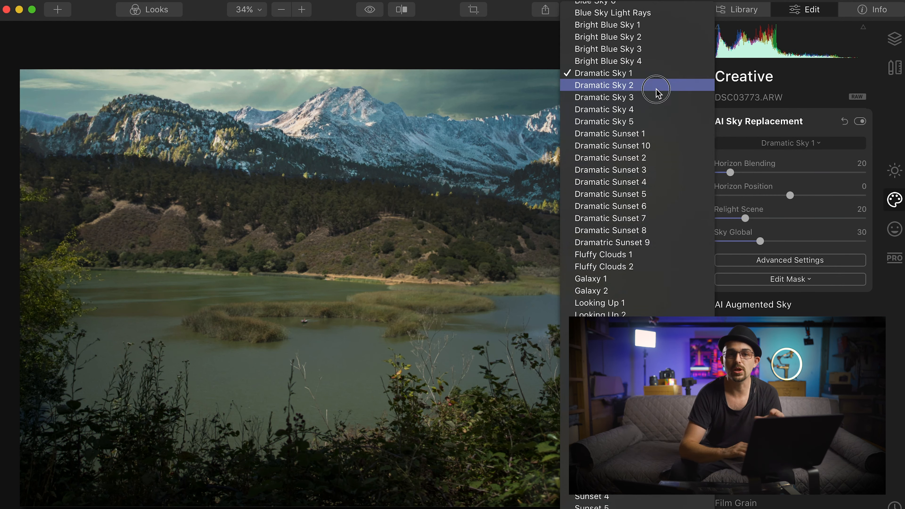
Try the Dramatic Sunset 1, Dramatic Sunset 6, Dramatric Sunset 9 and Sunrise 1 skies, and restore Dramatic Sky 1
left_click(699, 111)
left_click(787, 145)
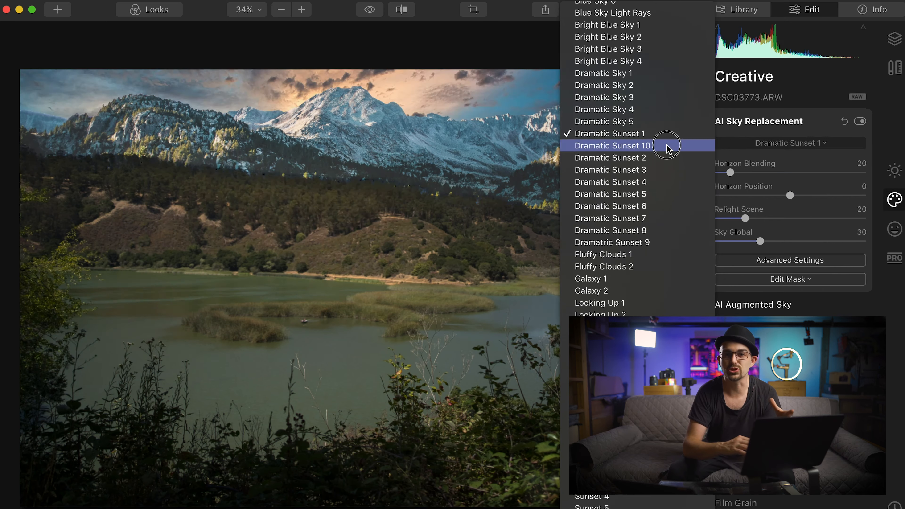
left_click(689, 158)
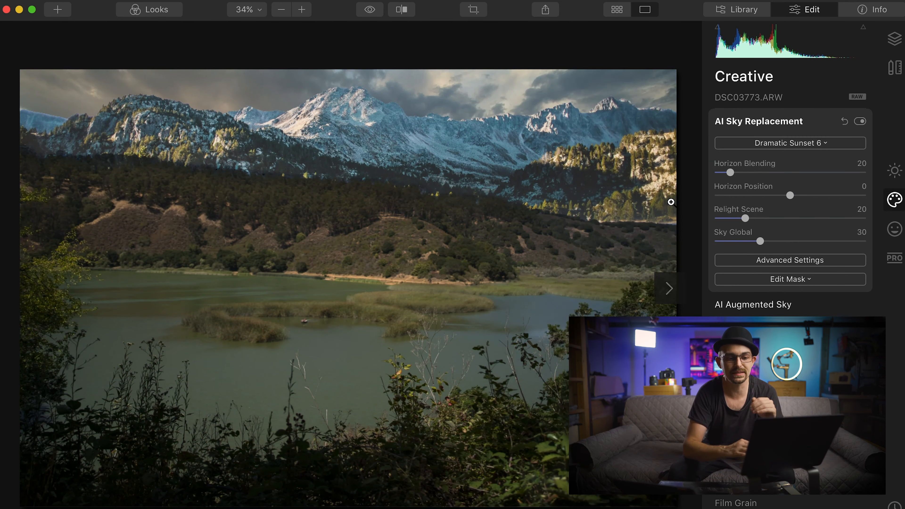
left_click(800, 145)
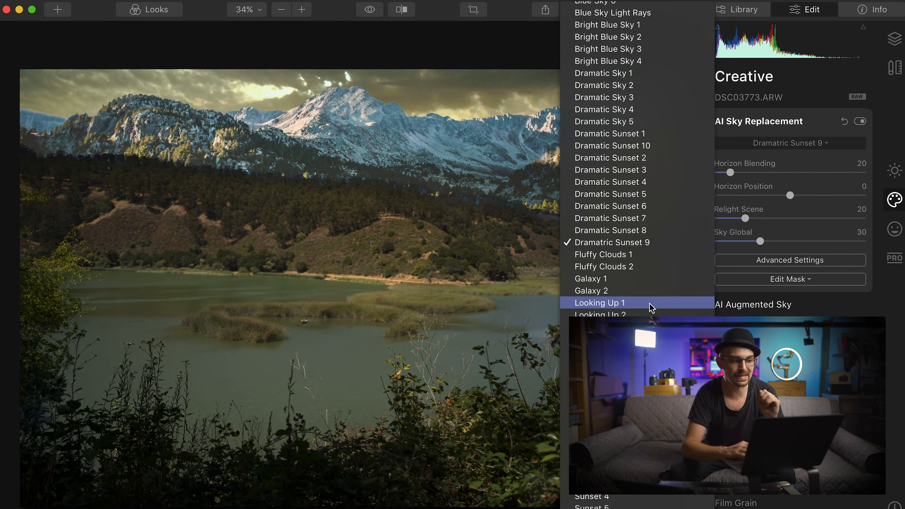
left_click(606, 435)
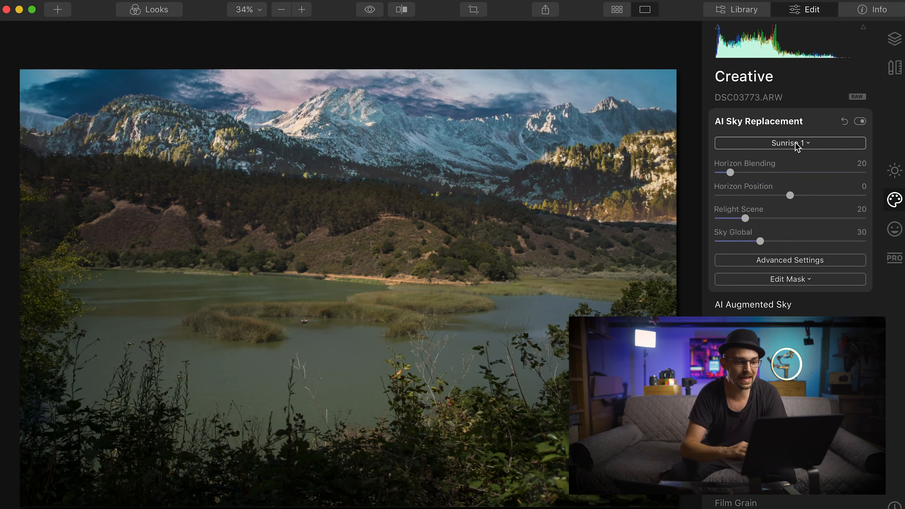
left_click(782, 144)
left_click(646, 73)
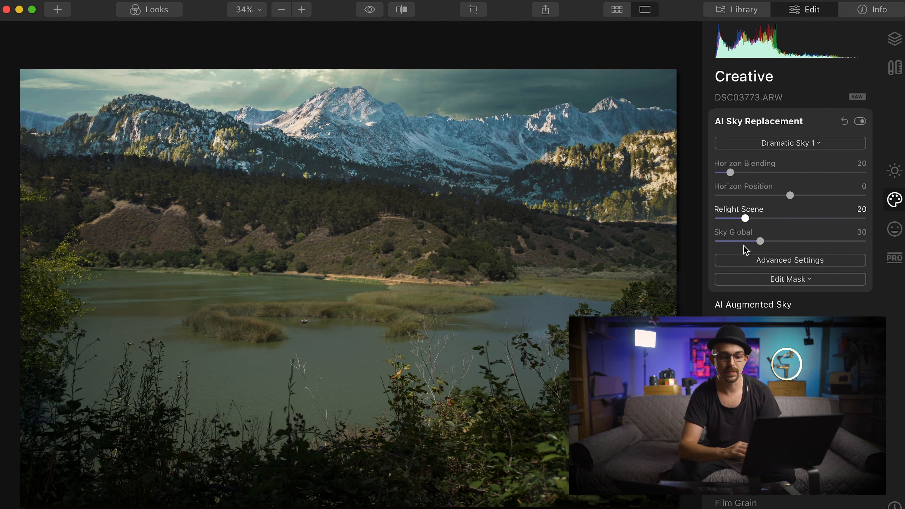
Place the Sunrays sun center on the ridgeline dip between the forested mountain and the central snowy peak
left_click(733, 329)
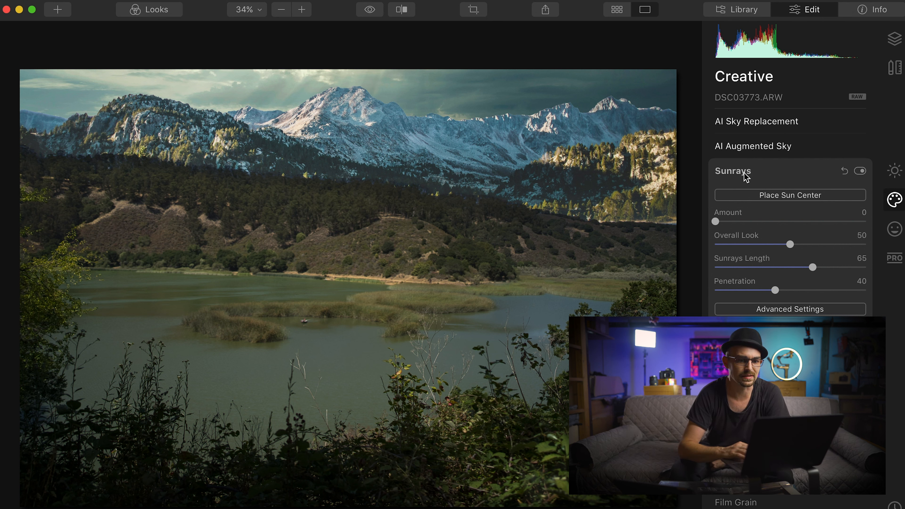
left_click(756, 199)
mouse_move(217, 157)
left_mouse_down()
mouse_move(240, 144)
mouse_move(238, 92)
mouse_move(223, 116)
mouse_move(215, 102)
mouse_move(216, 110)
mouse_move(234, 101)
mouse_move(227, 106)
left_mouse_up()
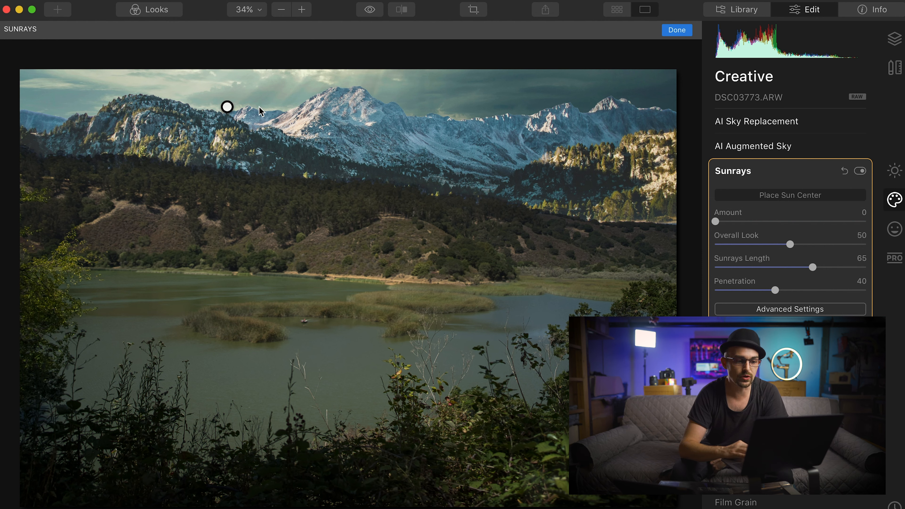
mouse_move(228, 107)
left_mouse_down()
mouse_move(324, 88)
mouse_move(467, 113)
left_mouse_up()
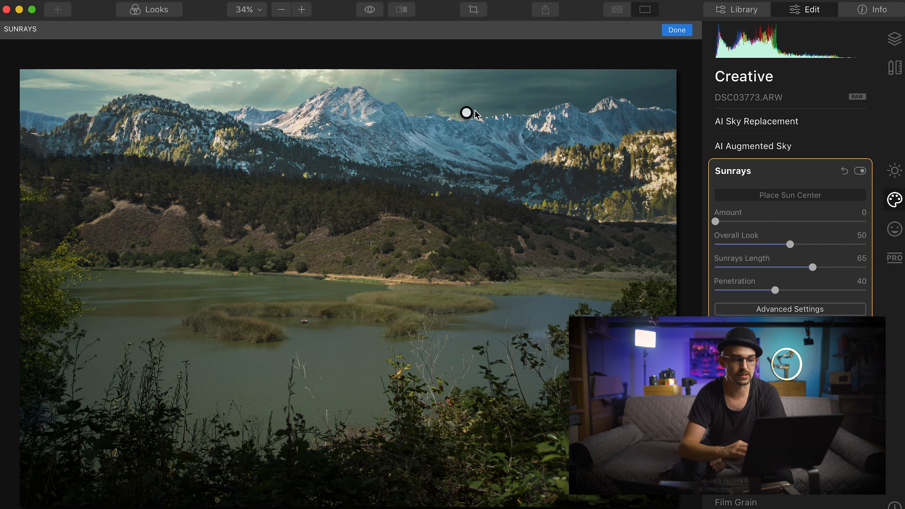
mouse_move(466, 113)
left_mouse_down()
mouse_move(383, 116)
mouse_move(255, 91)
mouse_move(223, 106)
left_mouse_up()
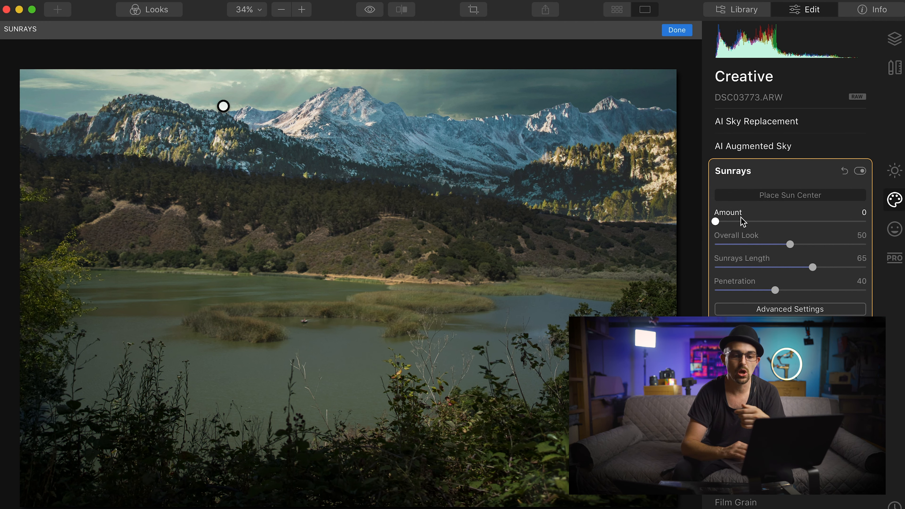
Set the Sunrays Amount to 25 and lower the sun center slightly to sit on the ridge
mouse_move(716, 222)
left_mouse_down()
mouse_move(722, 226)
mouse_move(706, 223)
mouse_move(859, 237)
left_mouse_up()
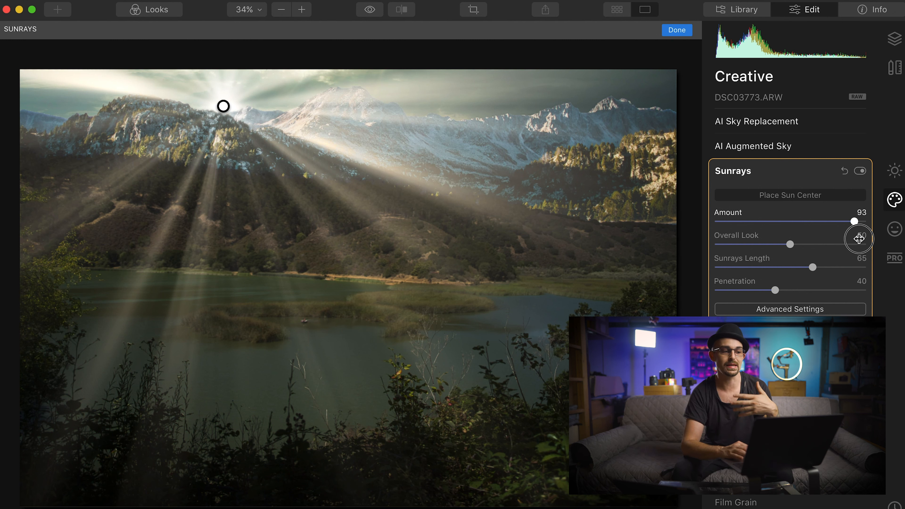
left_click_drag(860, 238, 859, 239)
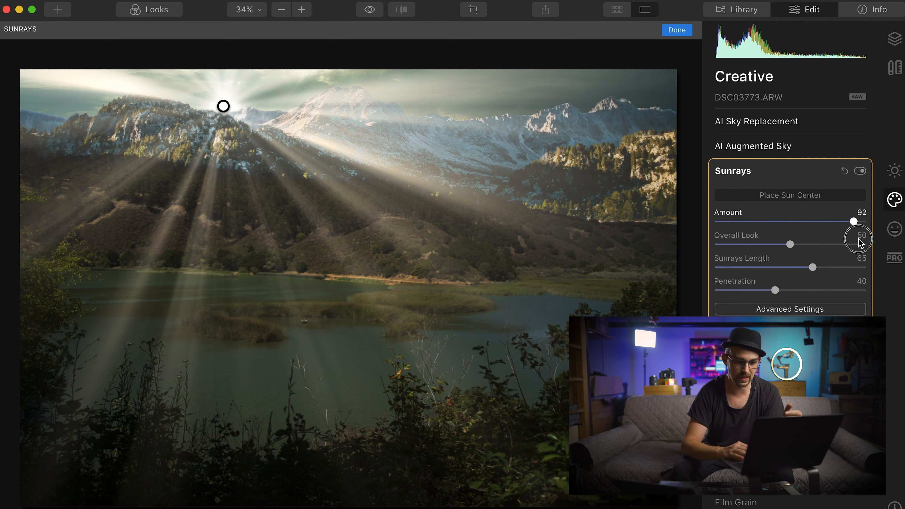
left_click_drag(859, 240, 758, 239)
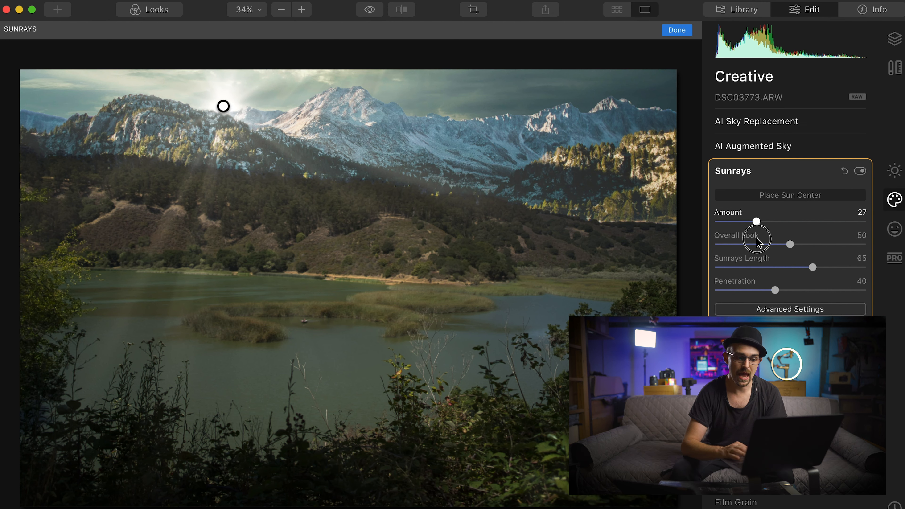
left_click_drag(758, 244, 758, 243)
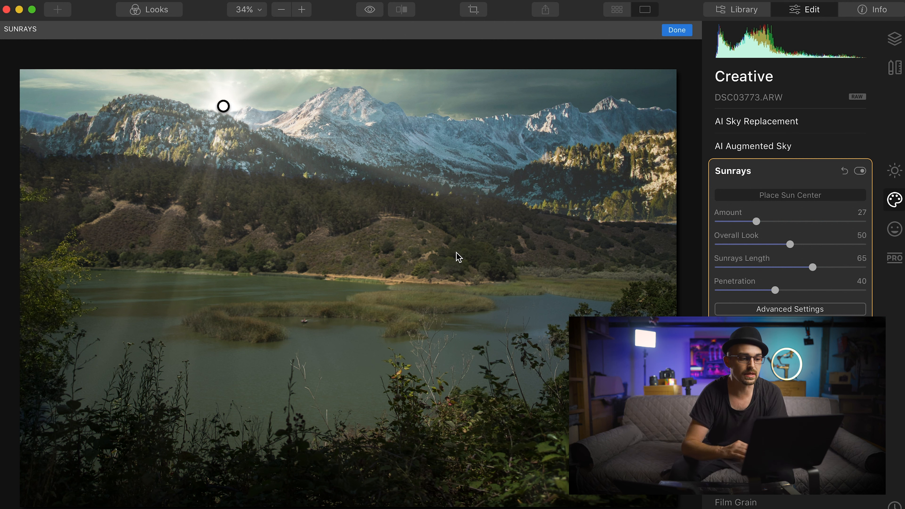
left_click(756, 222)
left_click_drag(757, 222, 754, 223)
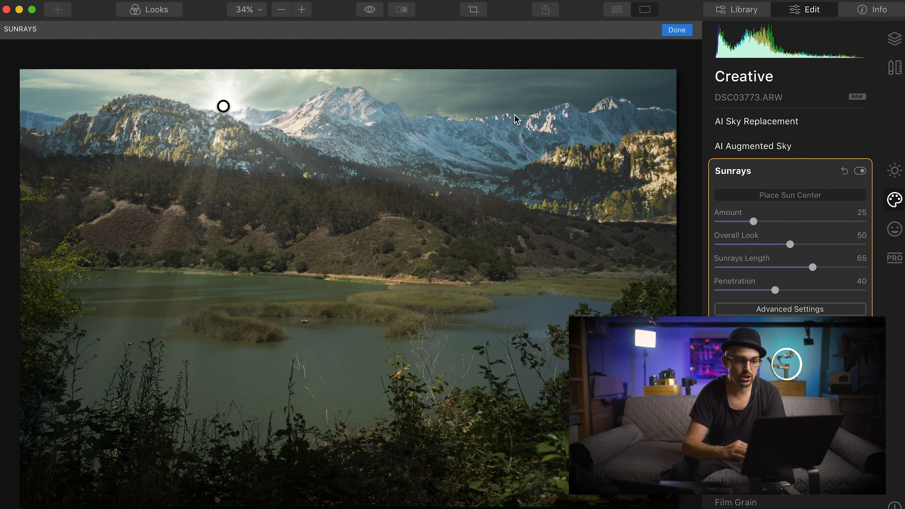
left_click_drag(222, 106, 223, 109)
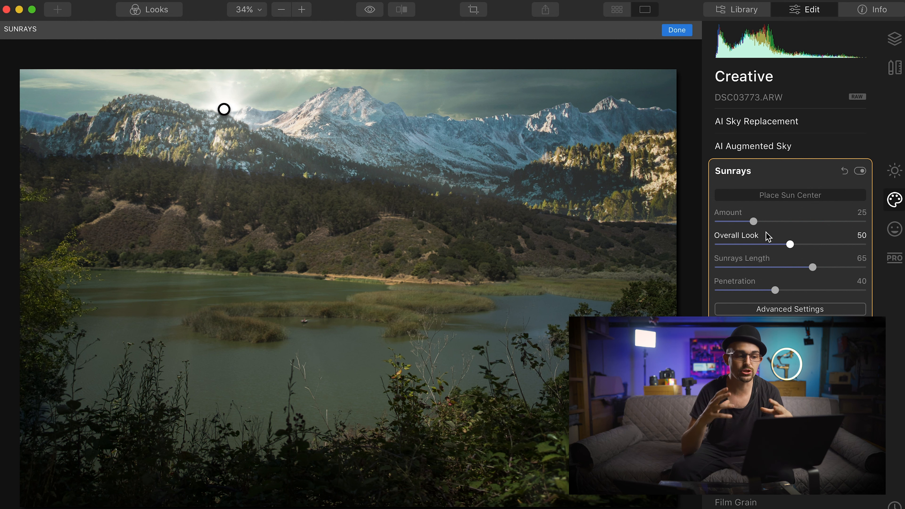
left_click(751, 172)
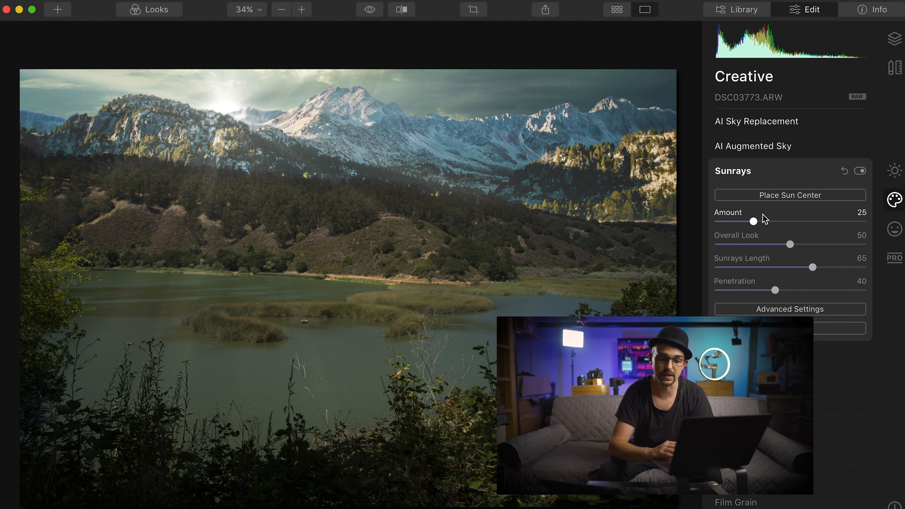
Set the advanced Sunrays options to Sun Warmth 51 and Sunrays Warmth 53
left_click(779, 307)
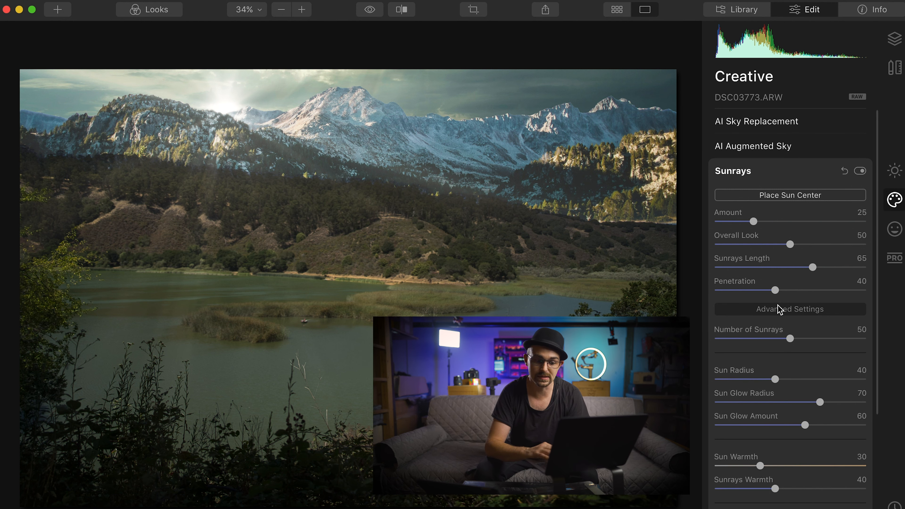
scroll(778, 307, "down", 3)
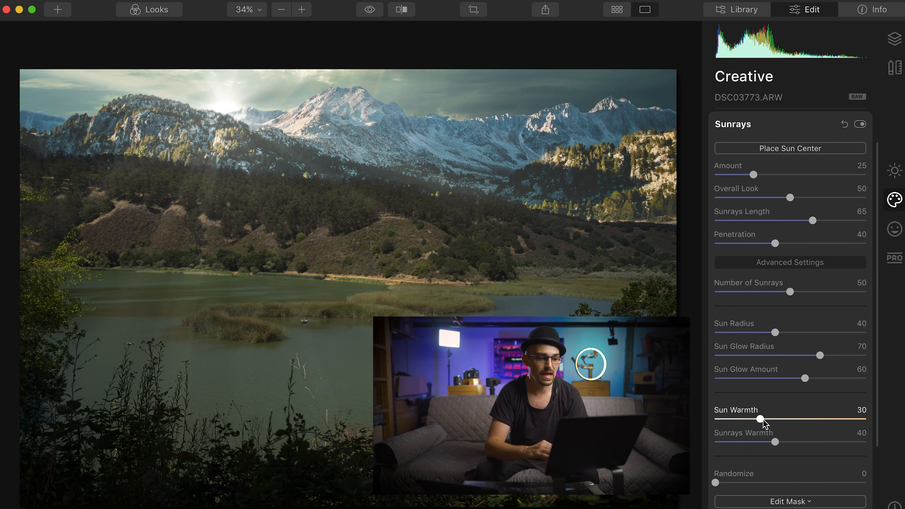
left_click_drag(763, 420, 795, 422)
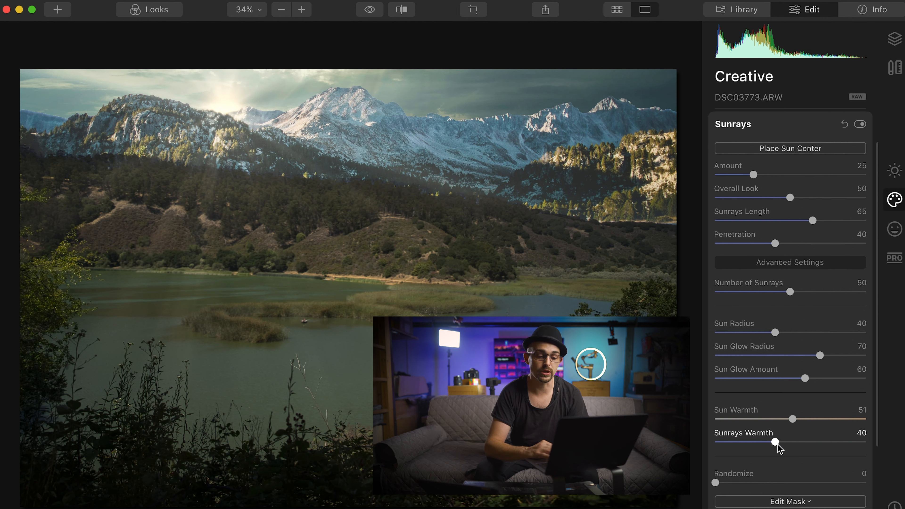
left_click_drag(778, 449, 800, 446)
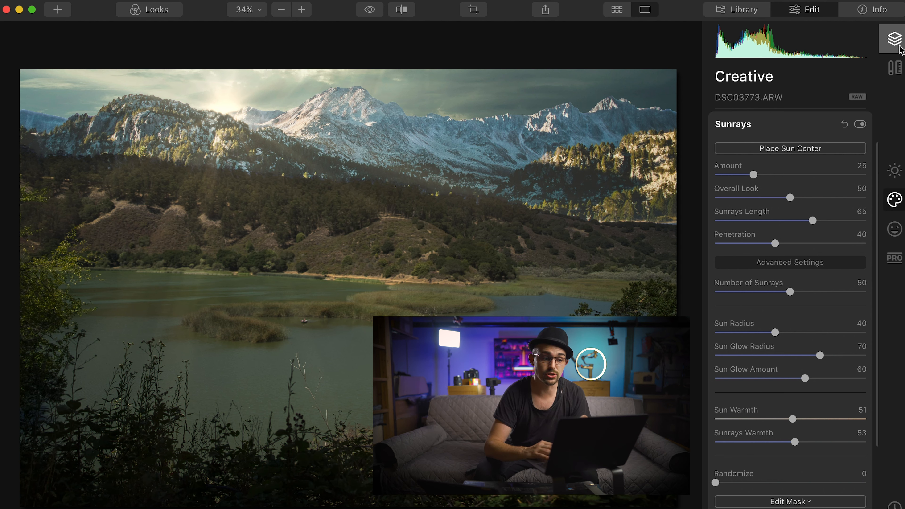
Add a new adjustment layer above the DSC03773.ARW photo layer
left_click(897, 68)
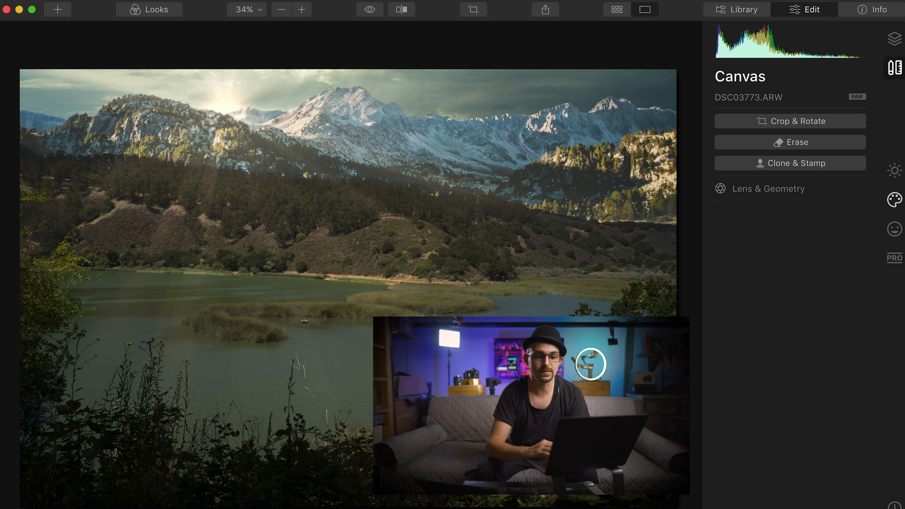
left_click(894, 39)
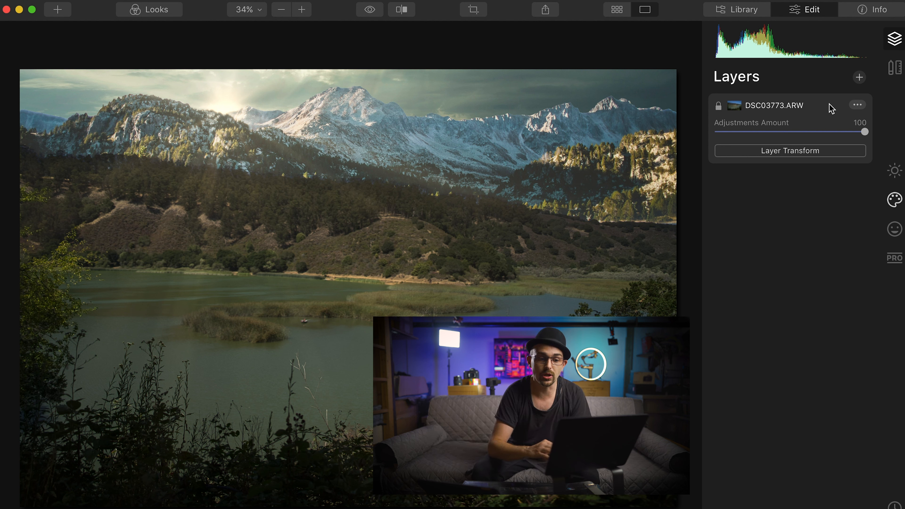
left_click(860, 77)
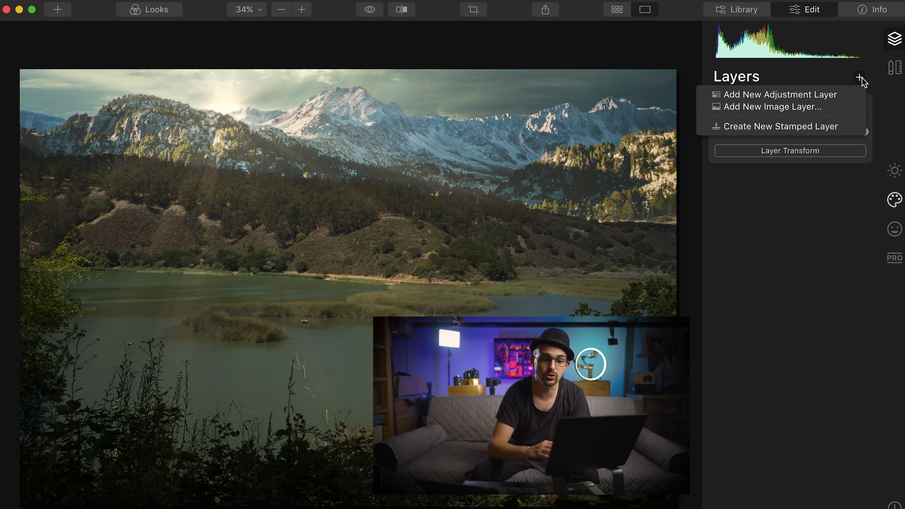
left_click(828, 94)
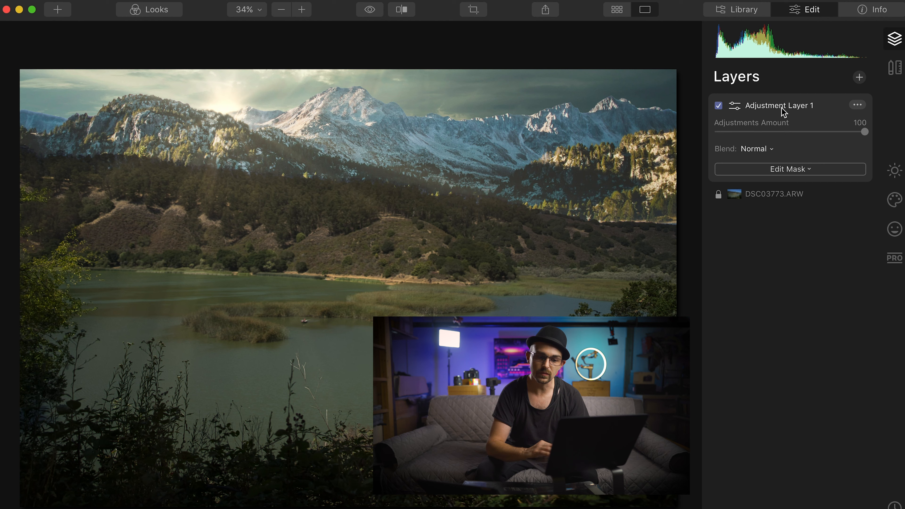
Raise the Light exposure of Adjustment Layer 1 to a little over 0.5 and warm its temperature slightly
left_click(895, 171)
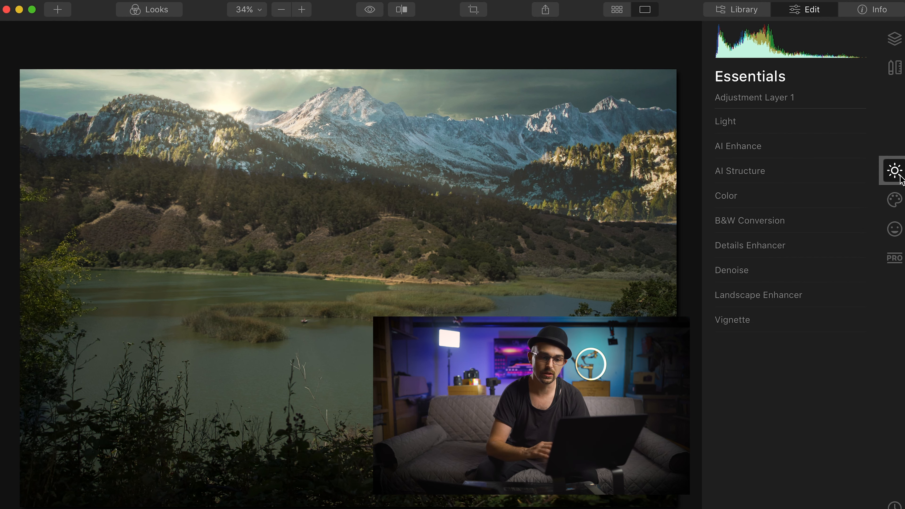
left_click(739, 121)
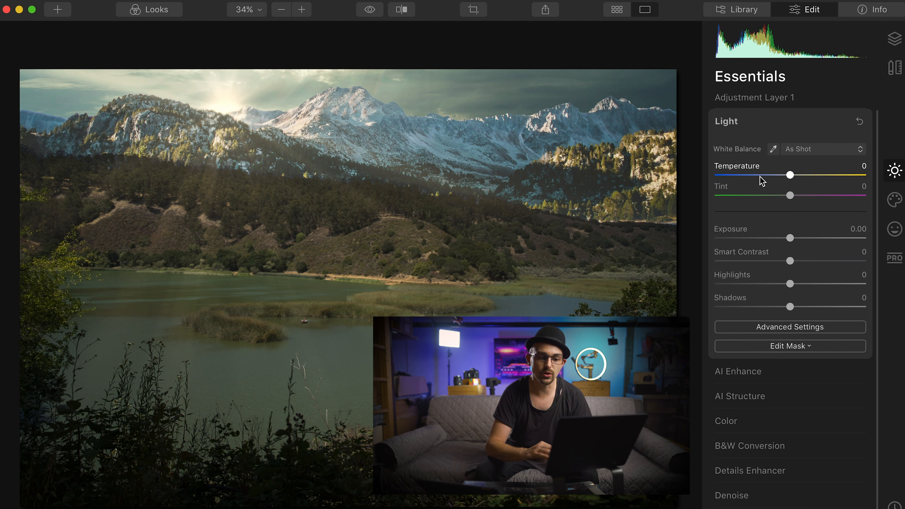
left_click(800, 237)
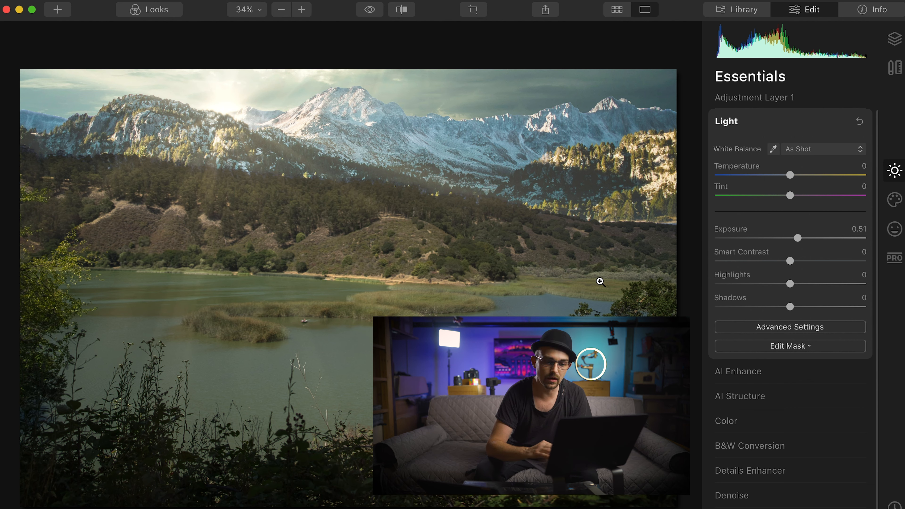
left_click_drag(800, 240, 802, 241)
left_click_drag(791, 176, 794, 176)
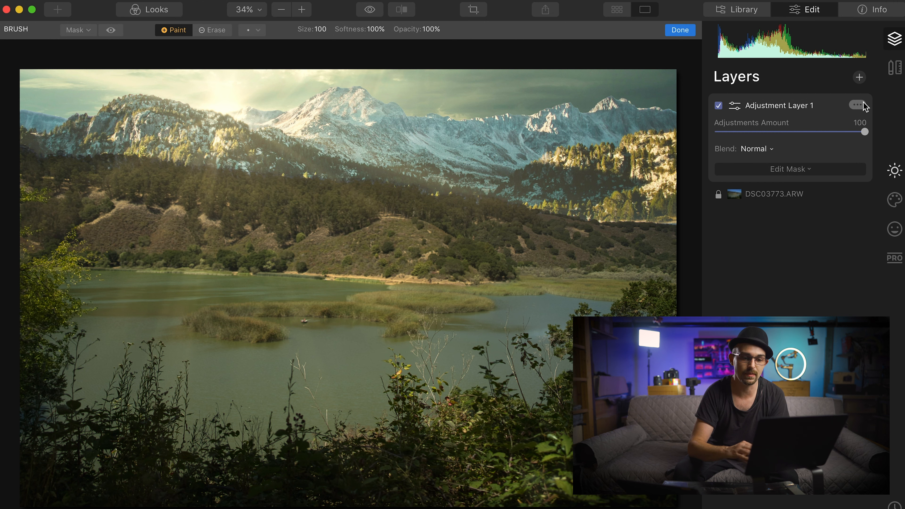
Add a radial mask to Adjustment Layer 1, drawn as a circle centered on the lake just above the reeds
left_click(888, 53)
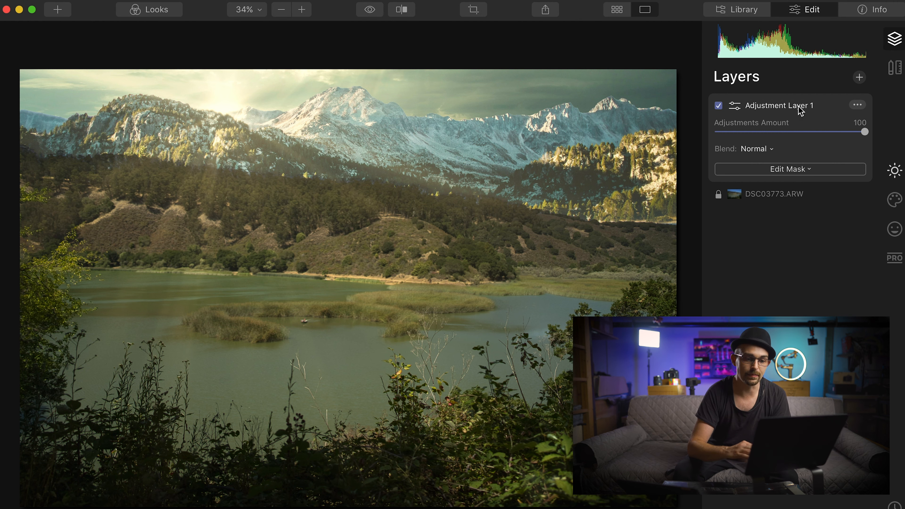
left_click(772, 169)
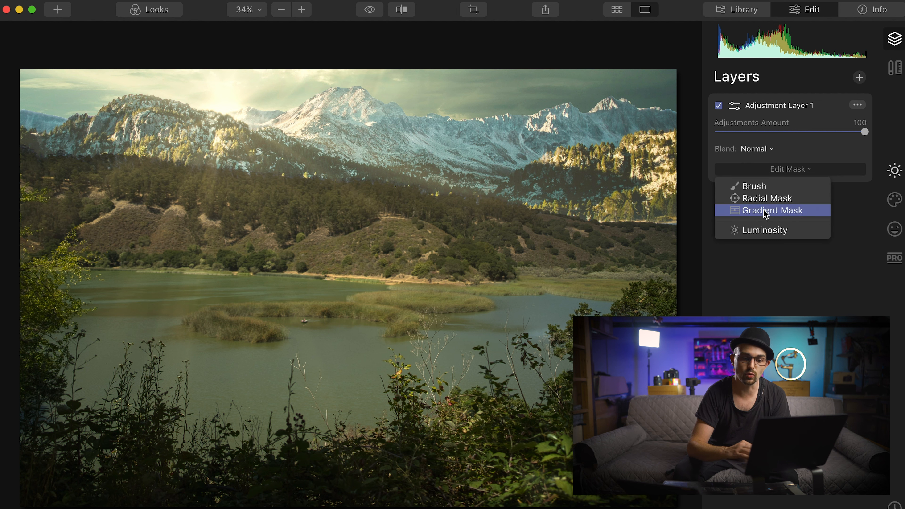
left_click(769, 200)
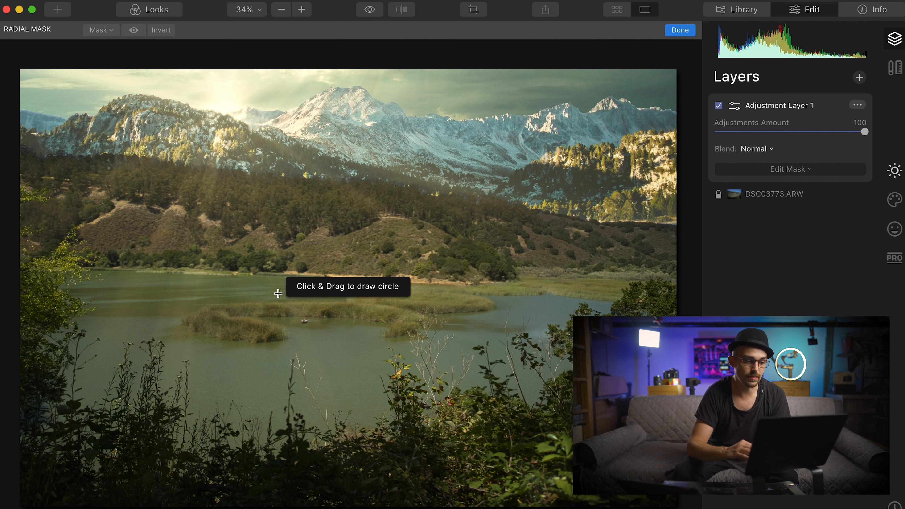
left_click_drag(296, 287, 299, 363)
left_click_drag(312, 322, 318, 326)
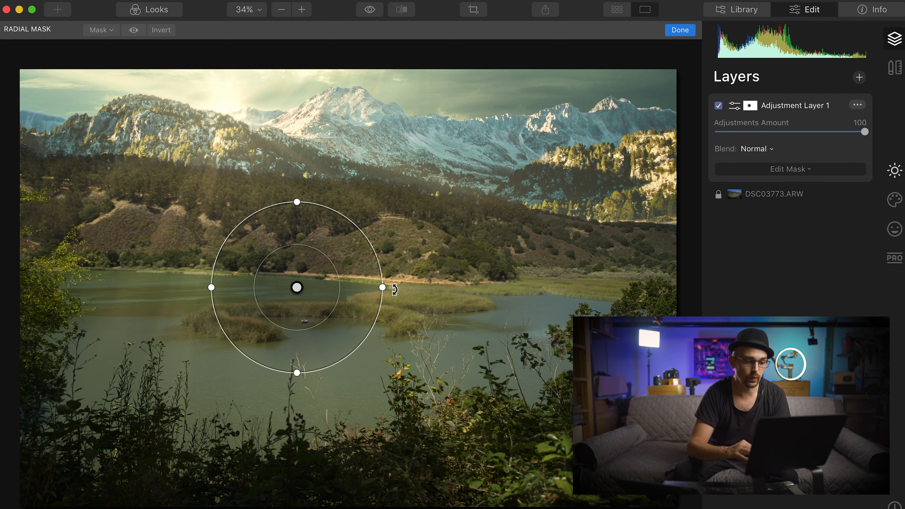
Widen the radial mask into an ellipse, tilt it slightly and center it over the reed island in the lake
left_click_drag(385, 282, 429, 281)
left_click_drag(148, 288, 158, 320)
left_click_drag(328, 294, 360, 309)
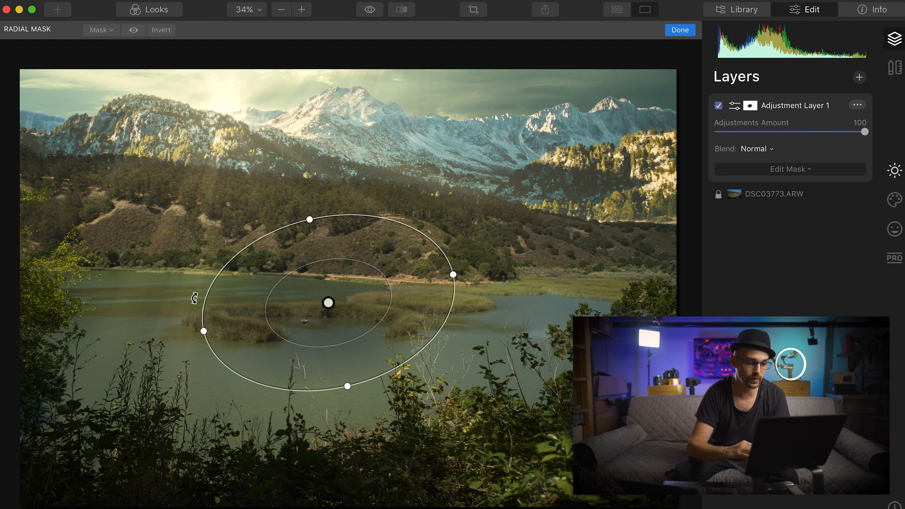
left_click_drag(201, 330, 176, 338)
left_click_drag(260, 317, 250, 315)
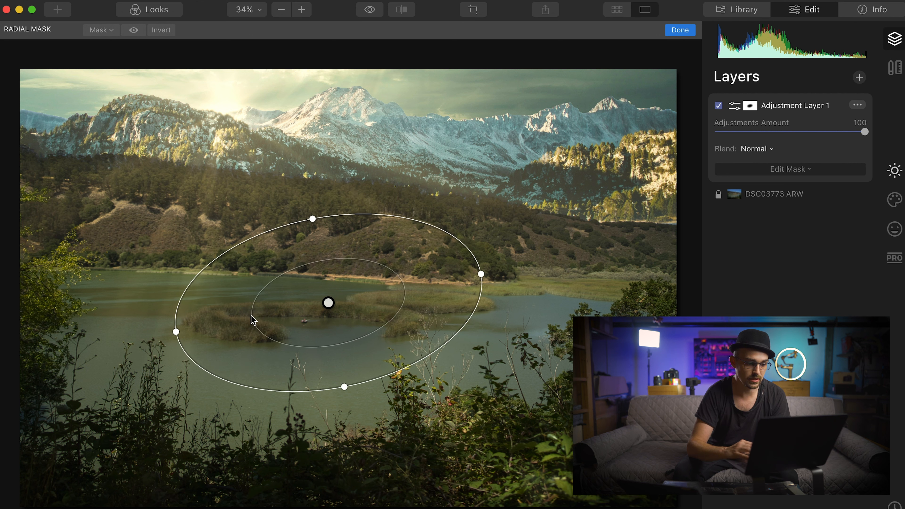
left_click_drag(322, 306, 307, 314)
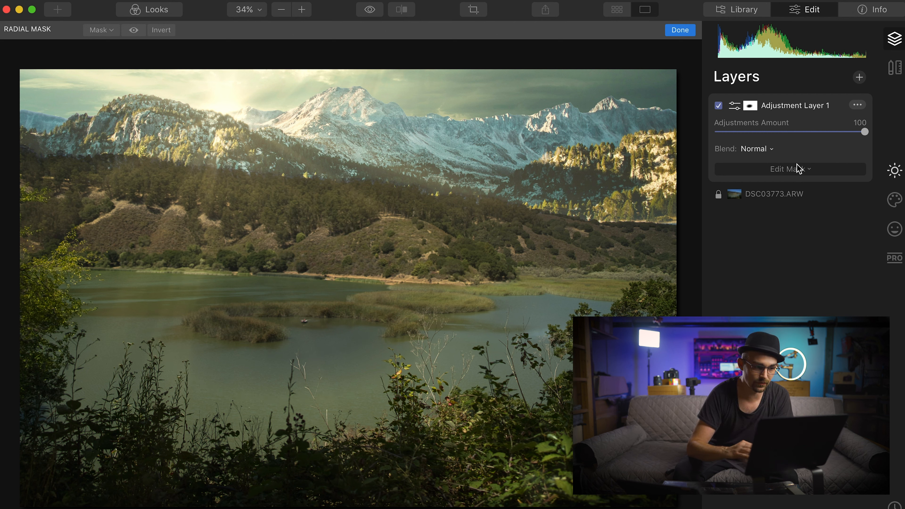
Invert the radial mask to limit the brightening to its inside and stretch the ellipse across most of the lake's width
left_click(159, 32)
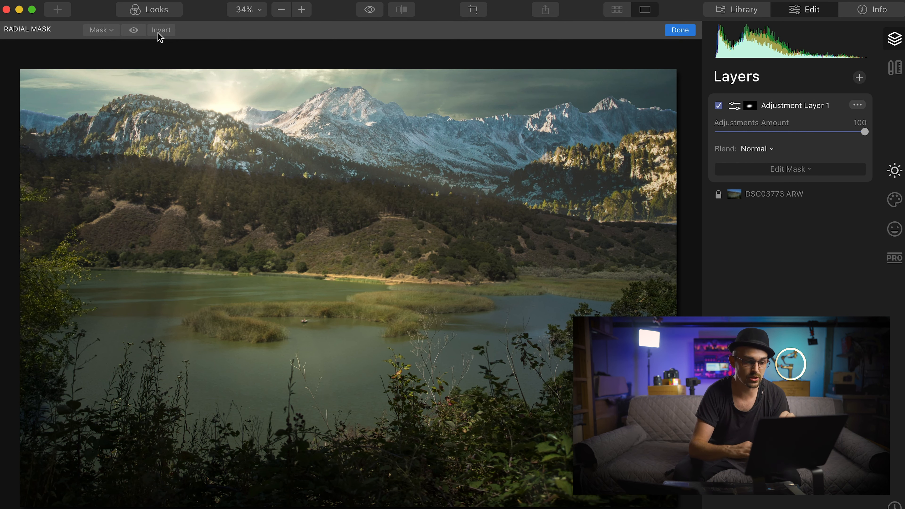
mouse_move(366, 217)
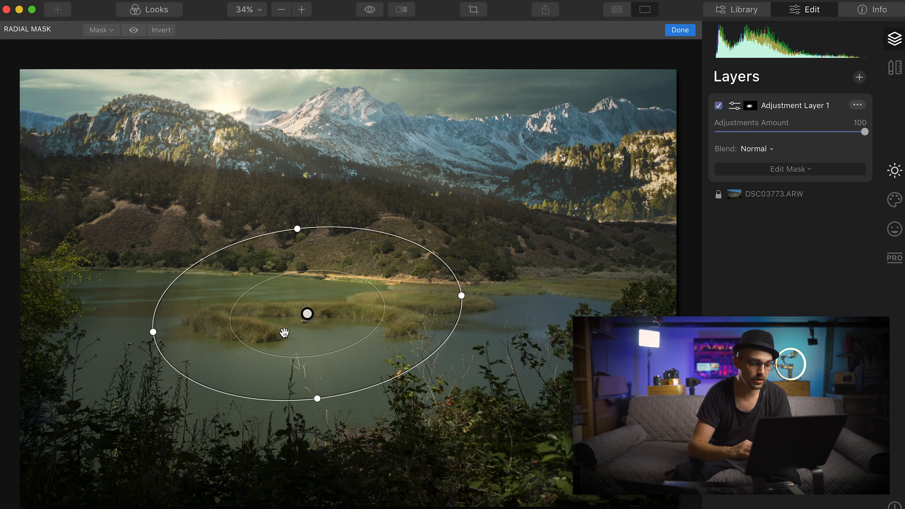
left_click_drag(154, 331, 54, 358)
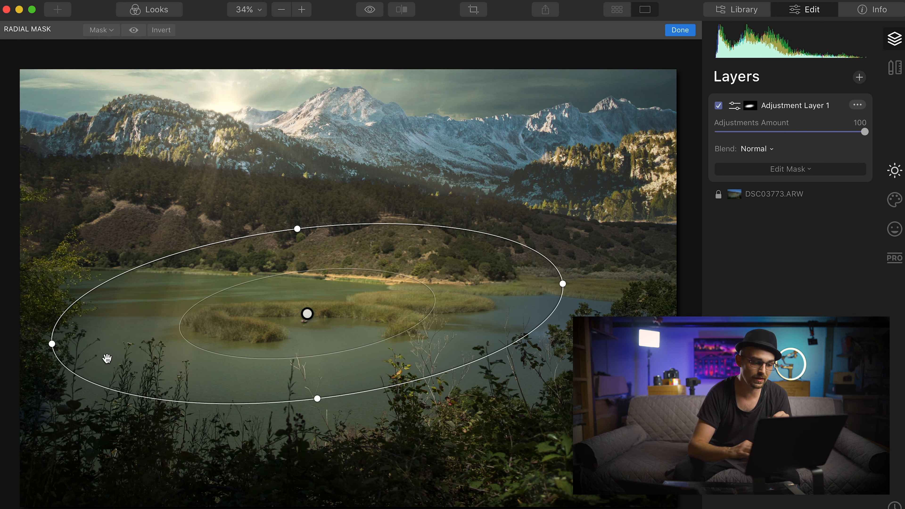
left_click_drag(179, 334, 168, 336)
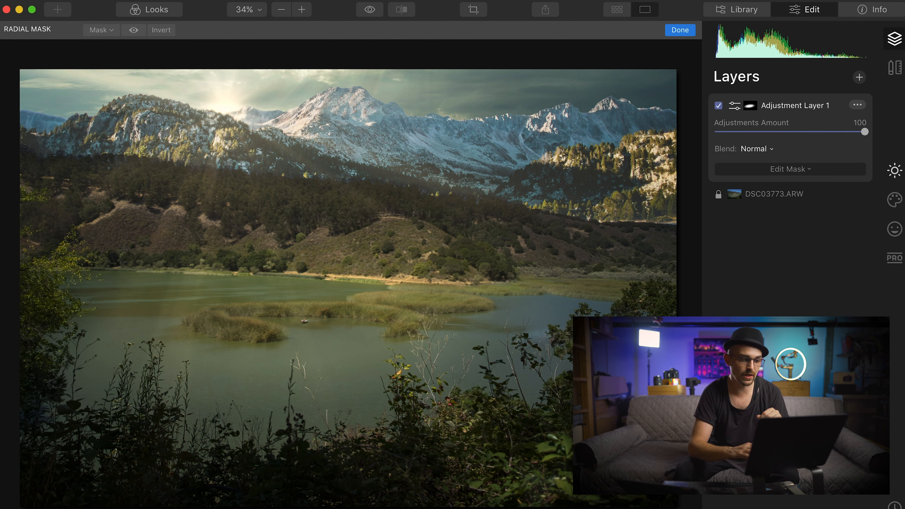